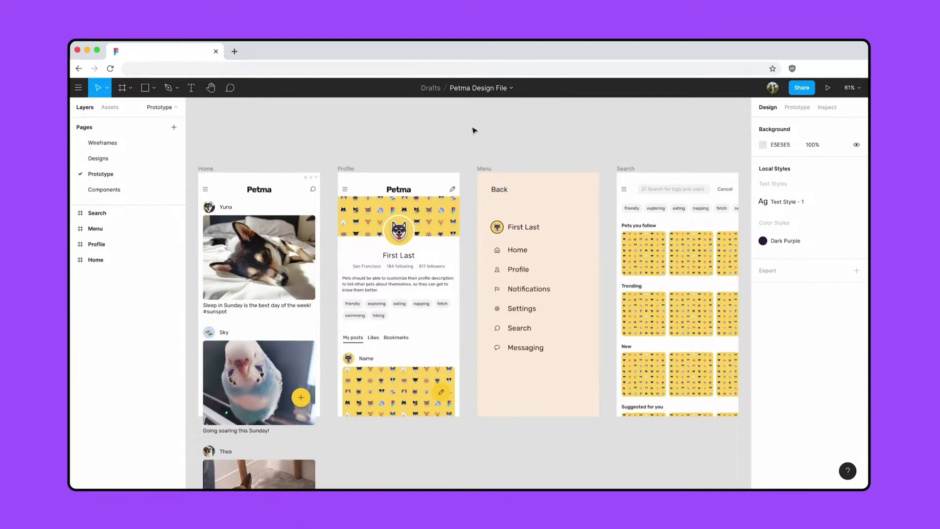
Step: Show comments and delete the 'Writers can leave…' sentence from the Petma Script
{"action": "key", "text": "c"}
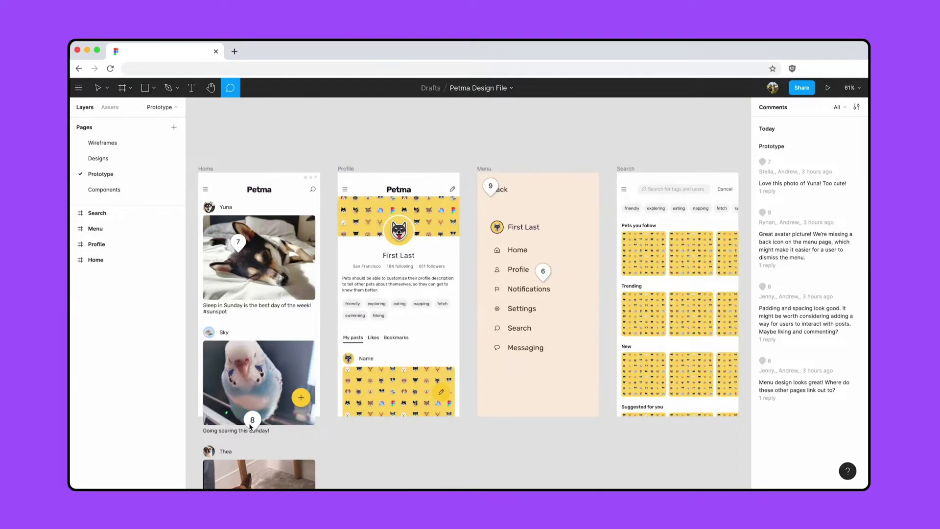
{"action": "scroll", "coordinate": [251, 419], "scroll_direction": "left", "scroll_amount": 5}
{"action": "scroll", "coordinate": [251, 419], "scroll_direction": "down", "scroll_amount": 3}
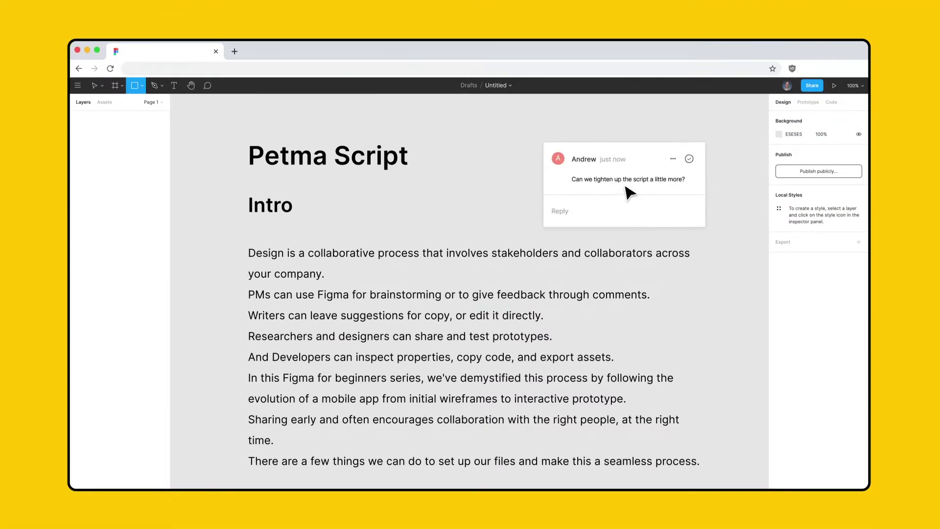
{"action": "left_click_drag", "start_coordinate": [246, 314], "coordinate": [511, 314]}
{"action": "key", "text": "BackSpace"}
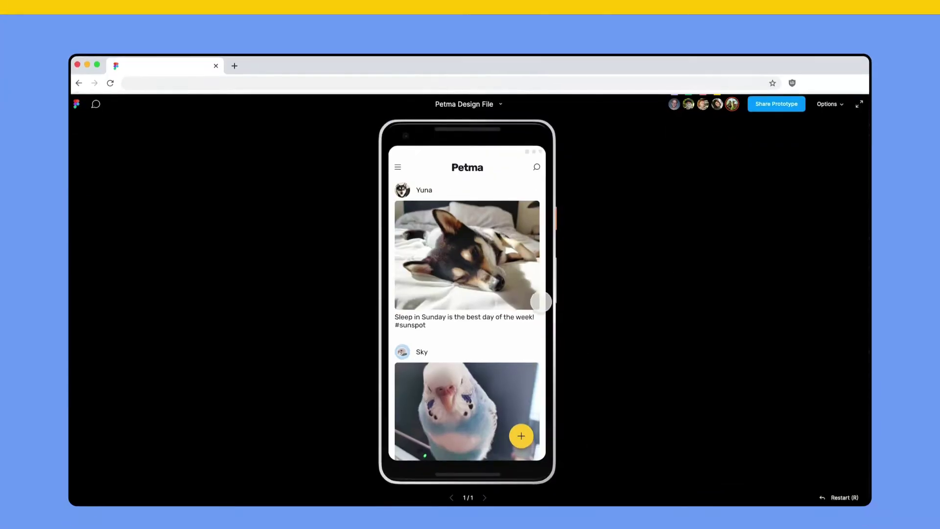
{"action": "scroll", "coordinate": [538, 301], "scroll_direction": "down", "scroll_amount": 5}
{"action": "scroll", "coordinate": [528, 297], "scroll_direction": "down", "scroll_amount": 5}
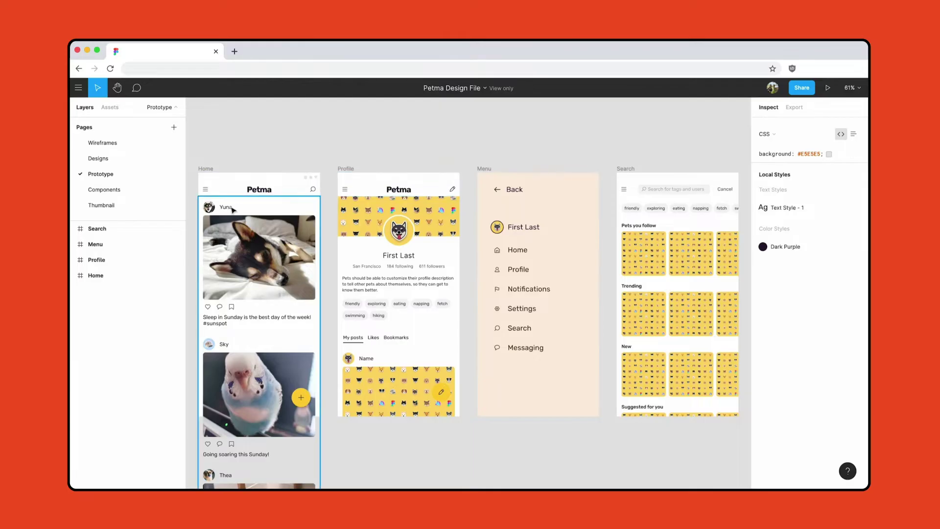
Step: Drill into the Author Info of Yuna's first Home feed post, then scroll the feed
{"action": "left_click", "coordinate": [230, 211]}
{"action": "double_click", "coordinate": [230, 210]}
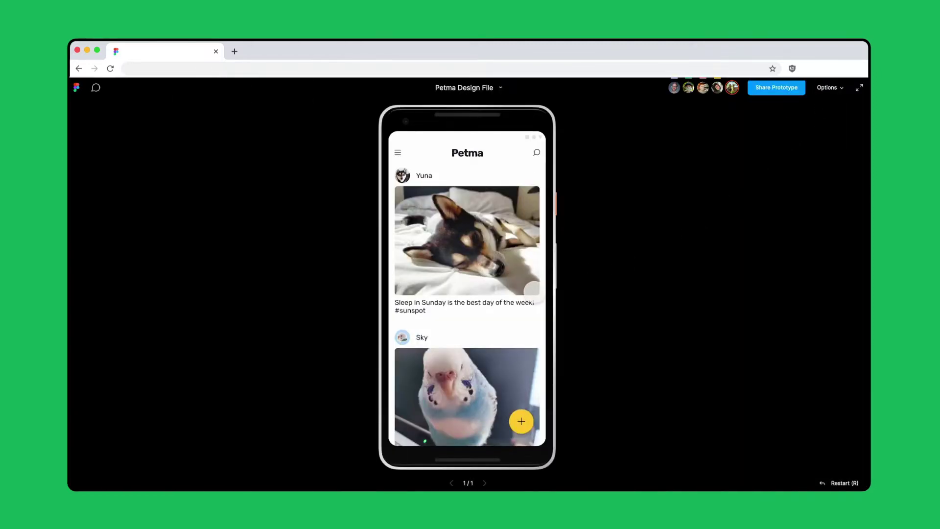
{"action": "scroll", "coordinate": [532, 291], "scroll_direction": "down", "scroll_amount": 5}
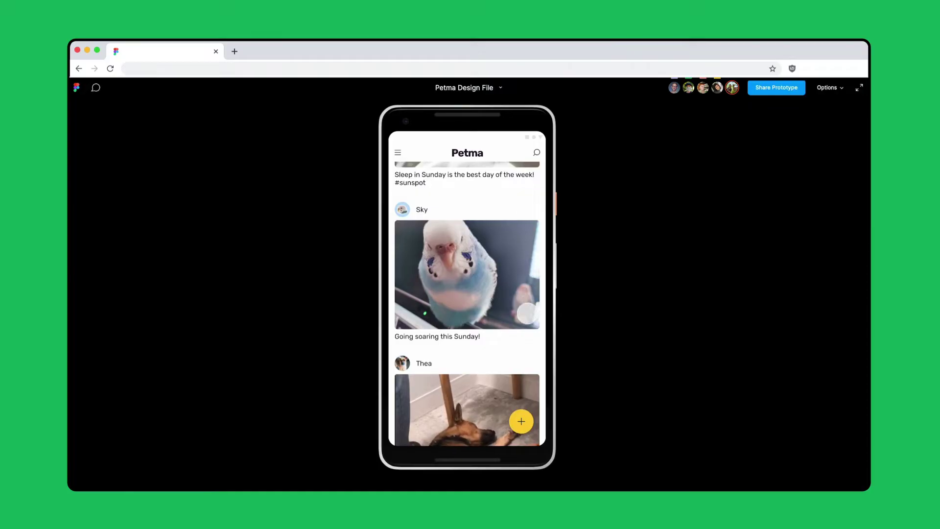
{"action": "scroll", "coordinate": [527, 312], "scroll_direction": "down", "scroll_amount": 5}
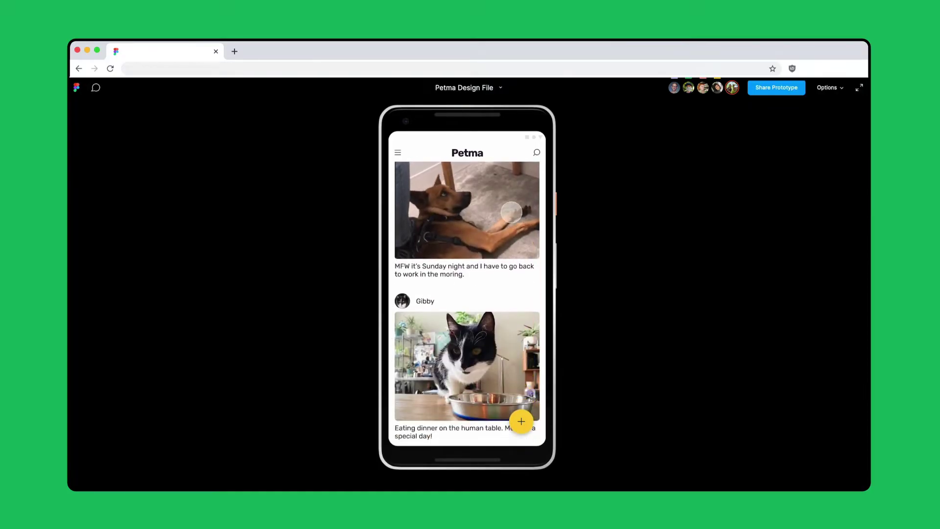
{"action": "scroll", "coordinate": [508, 193], "scroll_direction": "up", "scroll_amount": 6}
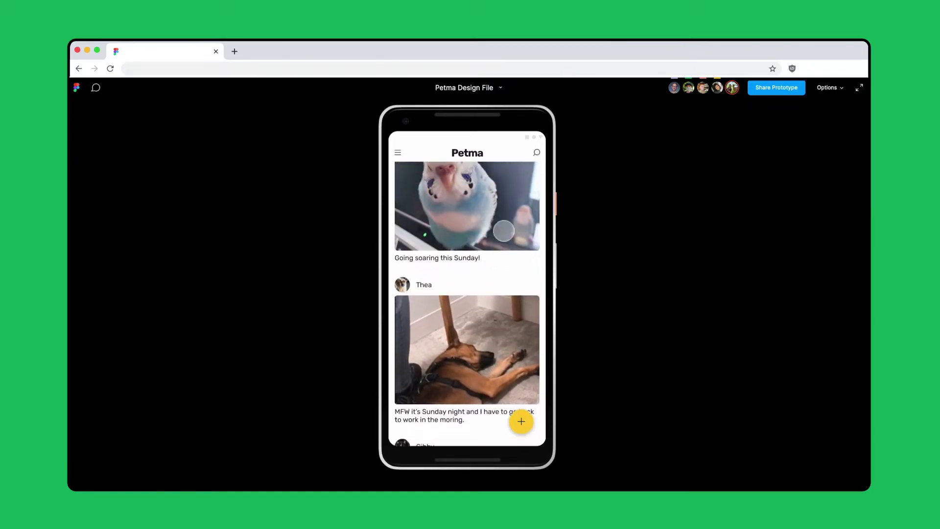
{"action": "scroll", "coordinate": [503, 252], "scroll_direction": "up", "scroll_amount": 5}
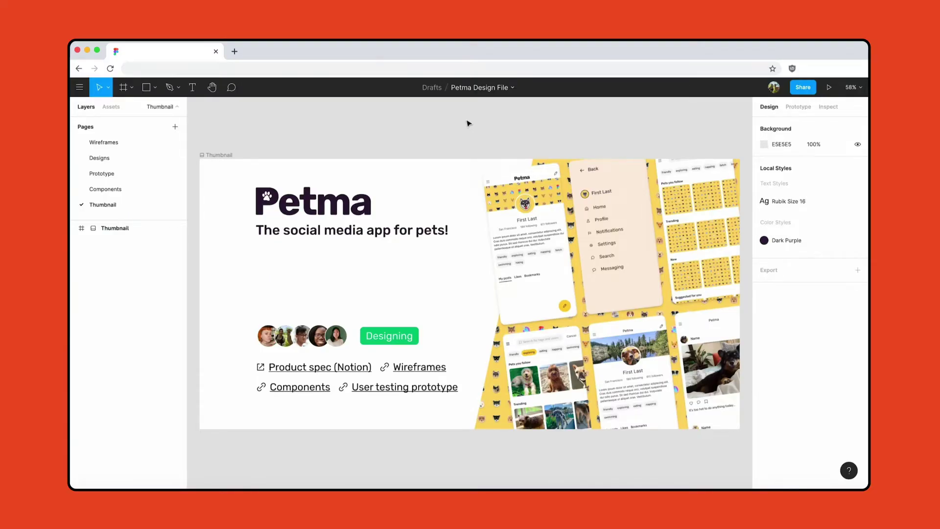
Step: Hide the Safe Zone layer in the Thumbnail frame and clear the selection
{"action": "left_click", "coordinate": [117, 228]}
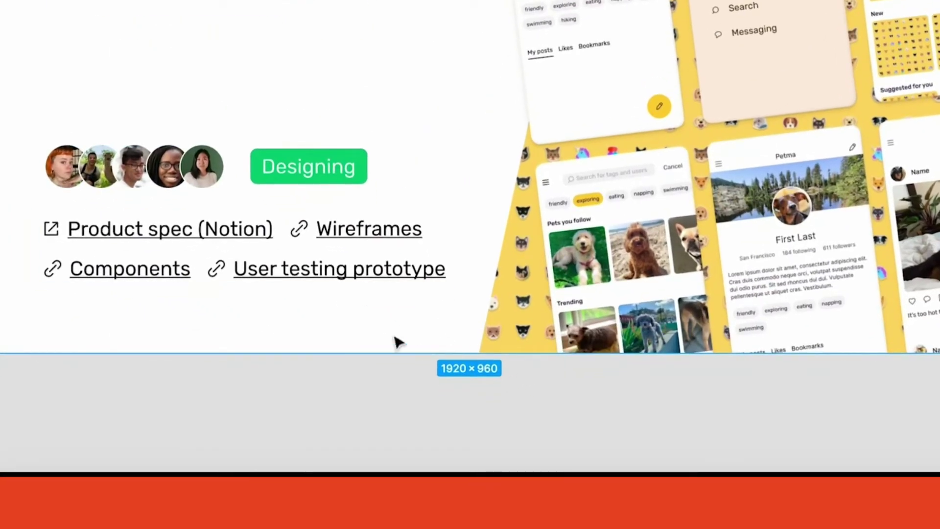
{"action": "key", "text": "Escape"}
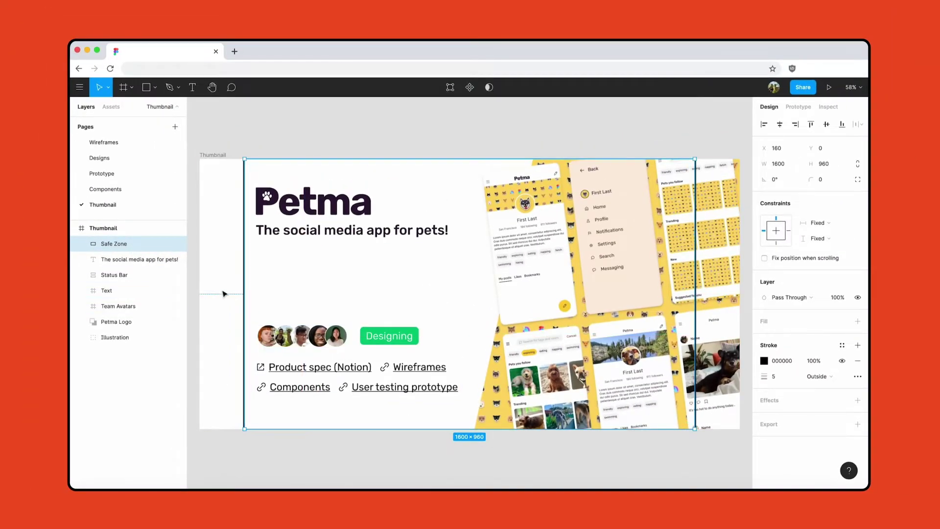
{"action": "left_click", "coordinate": [177, 244]}
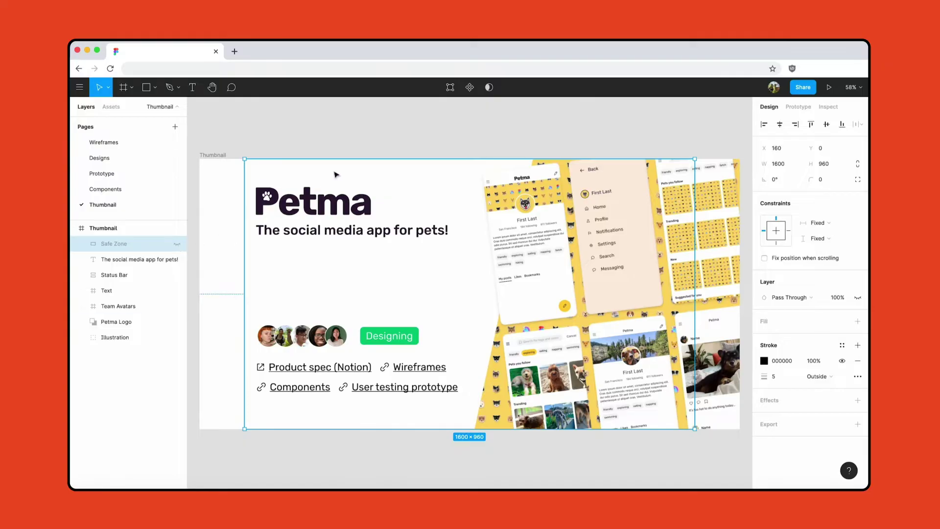
{"action": "left_click", "coordinate": [460, 122]}
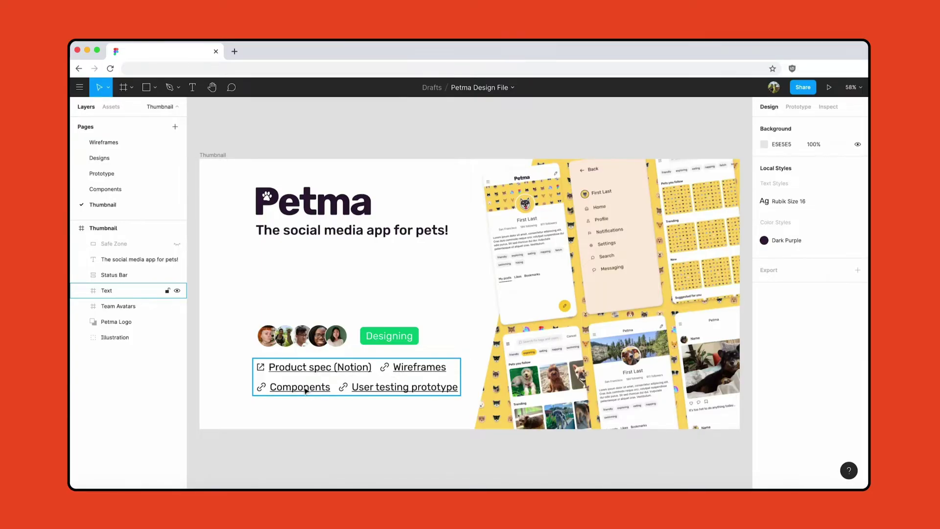
Step: Set the Thumbnail frame as the file's cover, then go back to the file browser
{"action": "left_click", "coordinate": [216, 158]}
{"action": "right_click", "coordinate": [473, 287]}
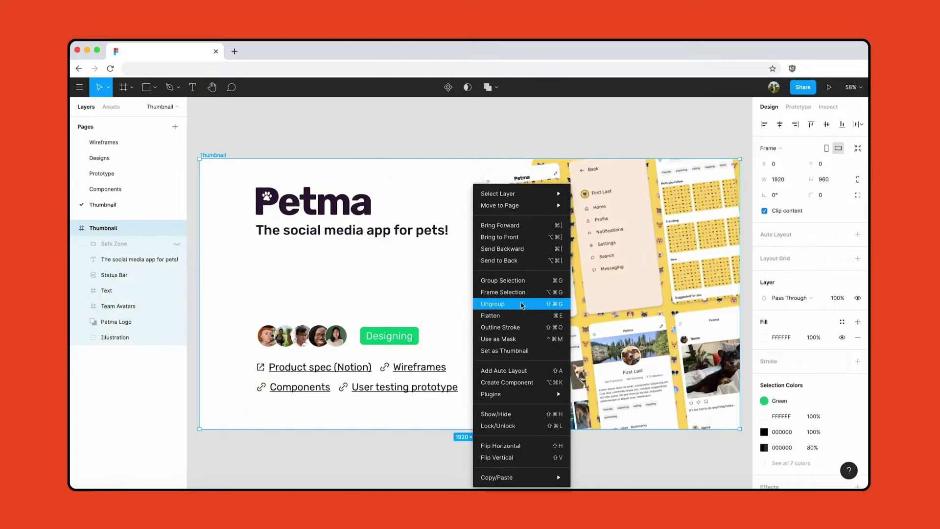
{"action": "left_click", "coordinate": [538, 353]}
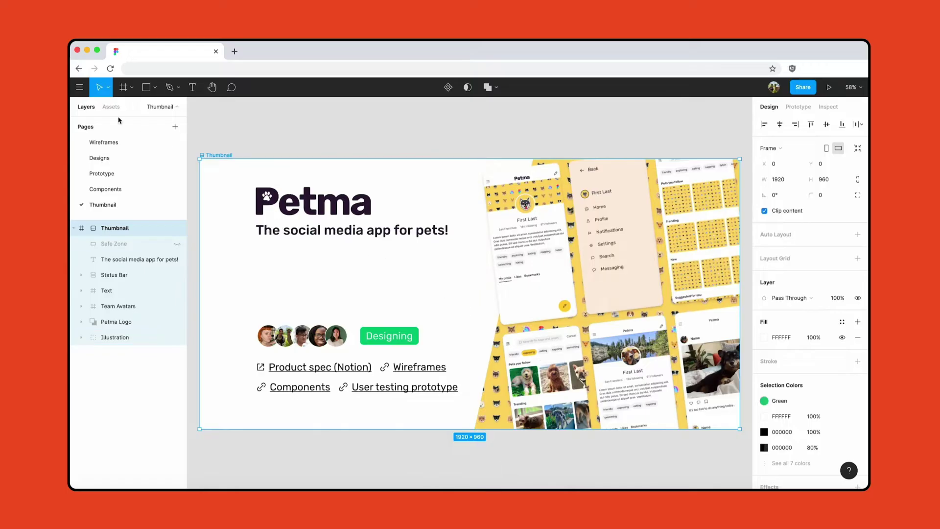
{"action": "left_click", "coordinate": [79, 87]}
{"action": "left_click", "coordinate": [100, 110]}
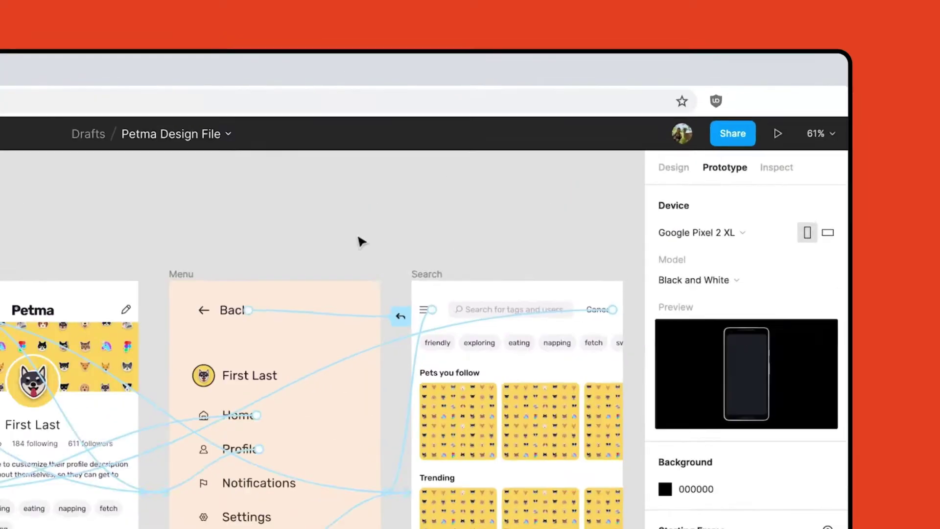
Step: Set the file's link access to 'Anyone with the link' with 'can view' permission
{"action": "left_click", "coordinate": [801, 87]}
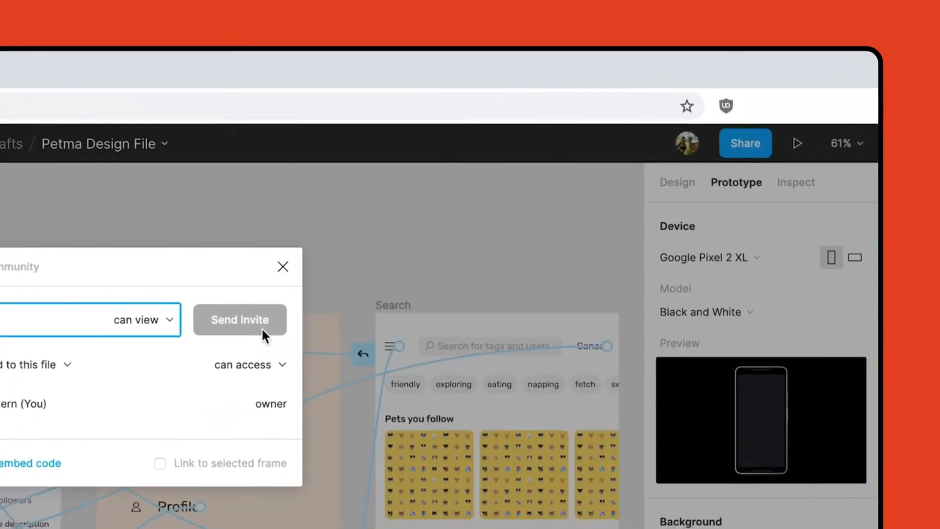
{"action": "left_click", "coordinate": [459, 193]}
{"action": "left_click", "coordinate": [456, 208]}
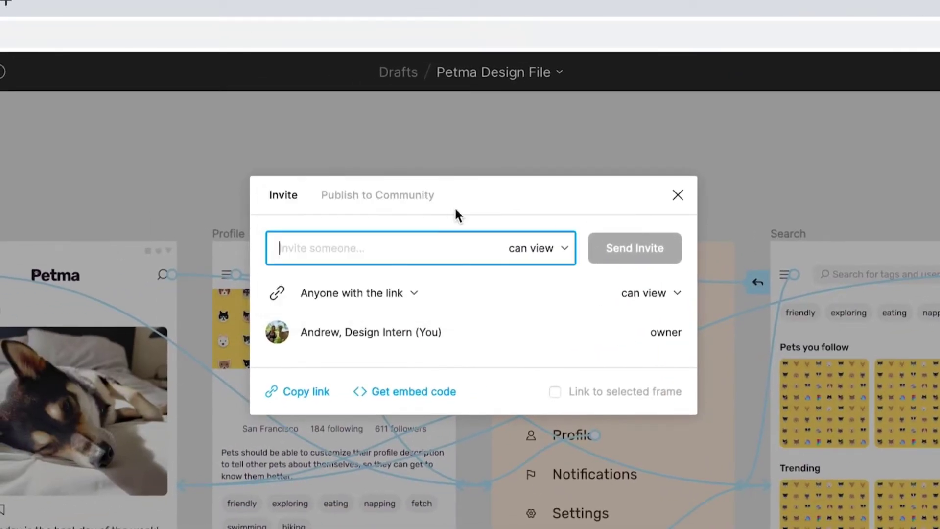
{"action": "left_click", "coordinate": [679, 291]}
{"action": "left_click", "coordinate": [687, 296]}
{"action": "left_click", "coordinate": [680, 196]}
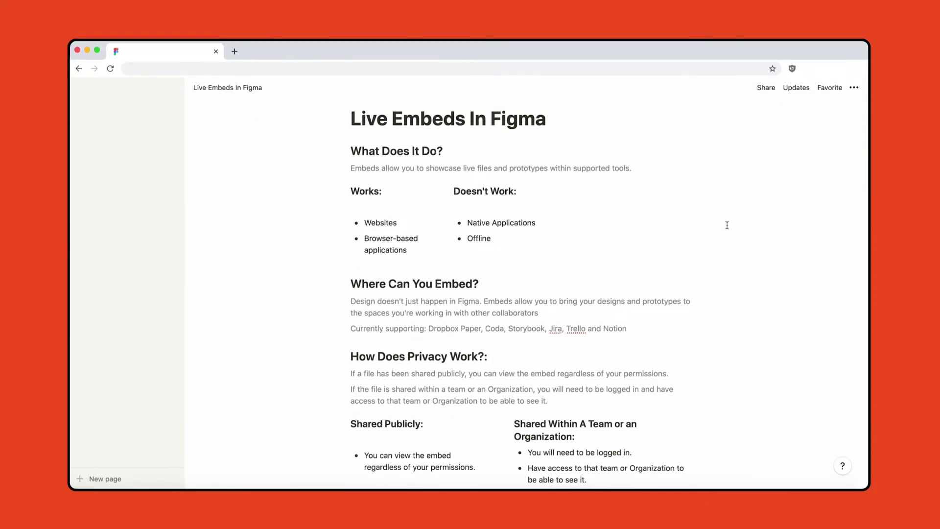
Step: Scroll to the Figma embed block and zoom in on it three times
{"action": "scroll", "coordinate": [726, 225], "scroll_direction": "down", "scroll_amount": 6}
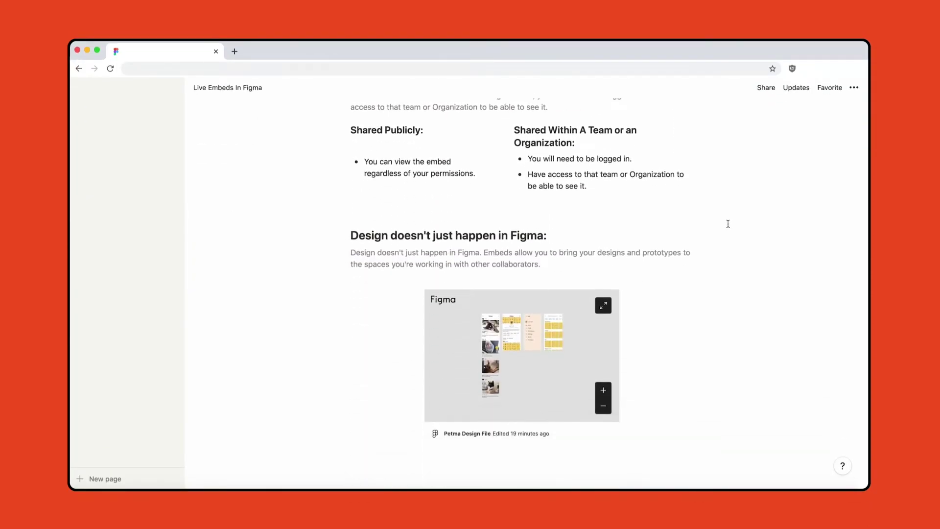
{"action": "scroll", "coordinate": [727, 224], "scroll_direction": "down", "scroll_amount": 1}
{"action": "mouse_move", "coordinate": [606, 283]}
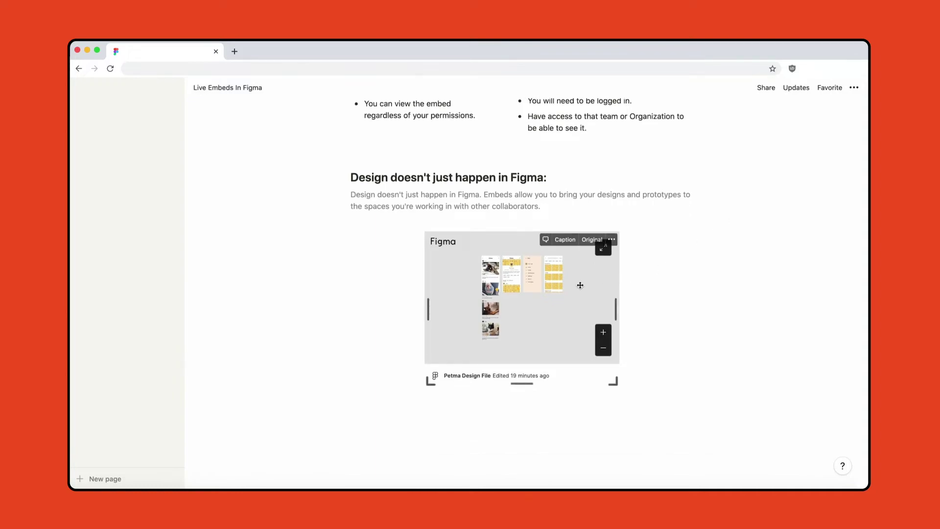
{"action": "left_click", "coordinate": [604, 333]}
{"action": "left_click", "coordinate": [604, 334]}
{"action": "left_click", "coordinate": [604, 334]}
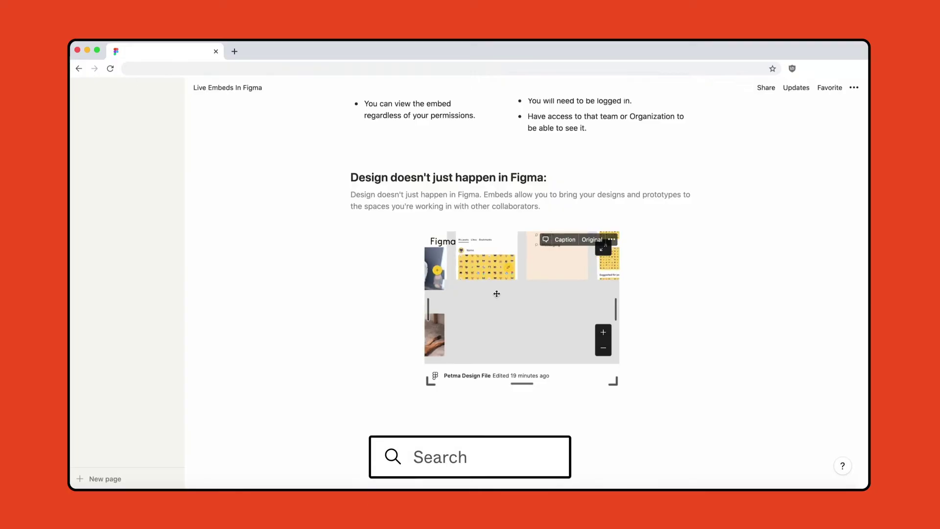
{"action": "scroll", "coordinate": [496, 294], "scroll_direction": "up", "scroll_amount": 5}
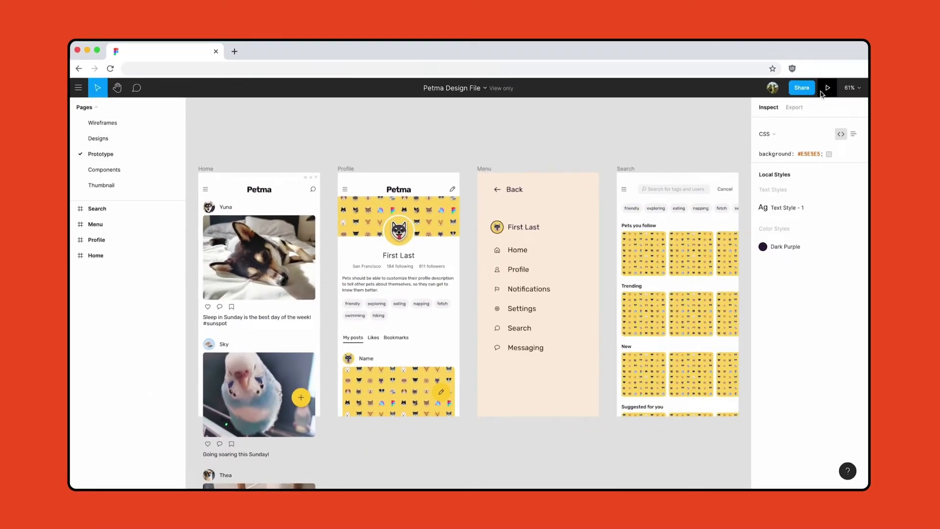
{"action": "left_click", "coordinate": [823, 92]}
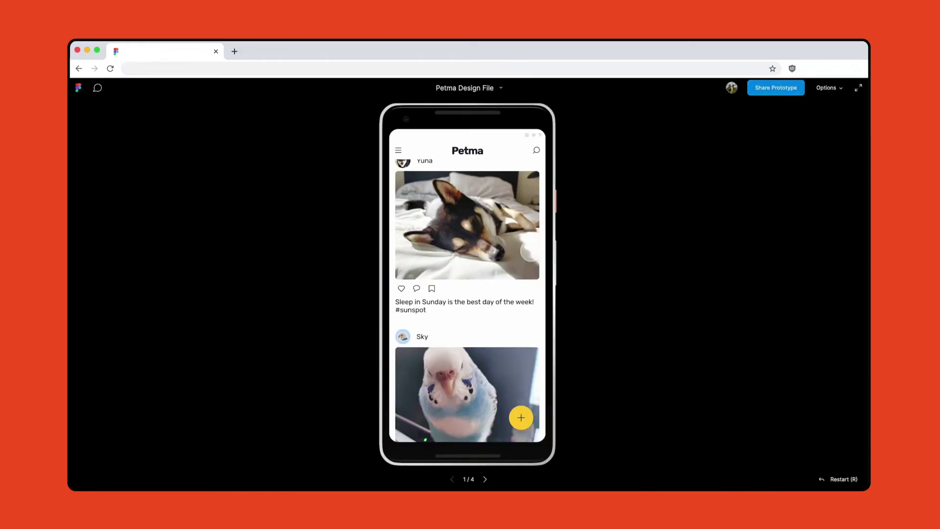
{"action": "scroll", "coordinate": [527, 227], "scroll_direction": "down", "scroll_amount": 5}
{"action": "scroll", "coordinate": [524, 259], "scroll_direction": "up", "scroll_amount": 4}
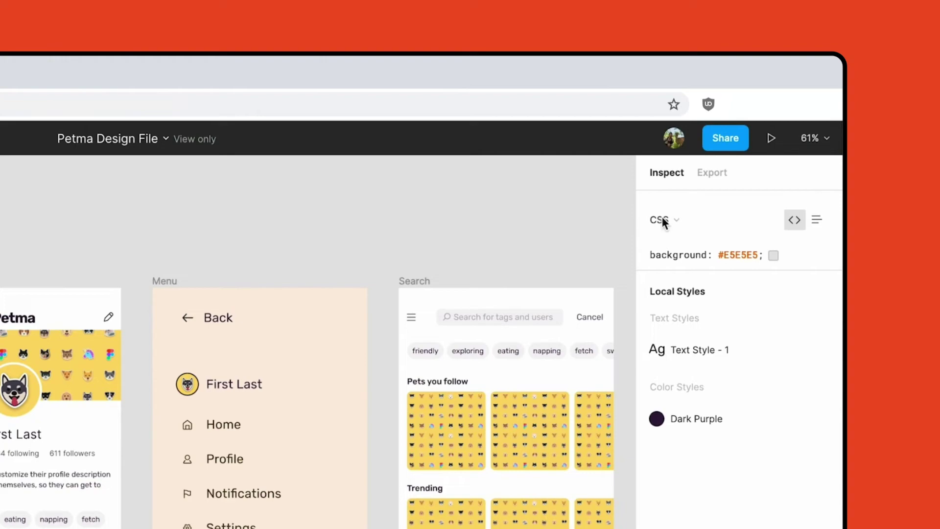
{"action": "left_click", "coordinate": [826, 139]}
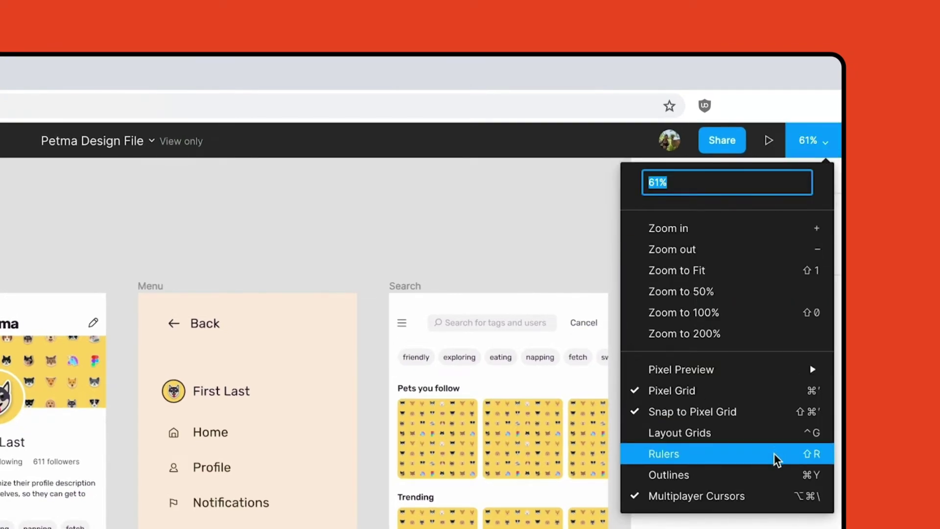
{"action": "mouse_move", "coordinate": [766, 374]}
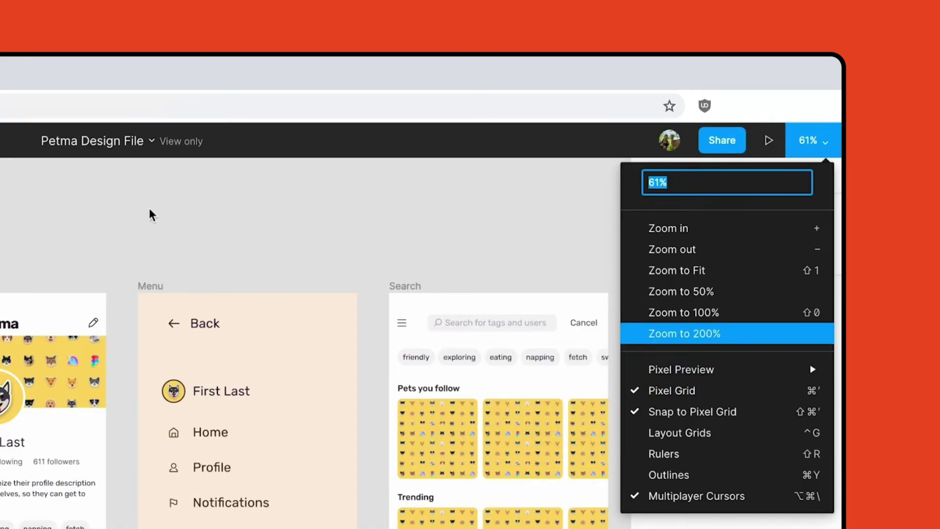
{"action": "left_click", "coordinate": [107, 198]}
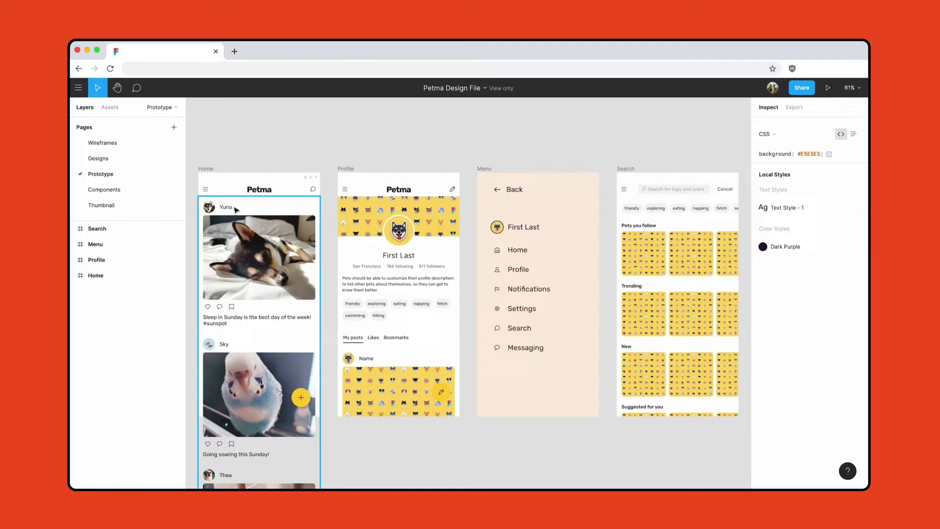
Step: Copy the Yuna name text's properties from Inspect, then select the Feed frame
{"action": "left_click", "coordinate": [227, 207]}
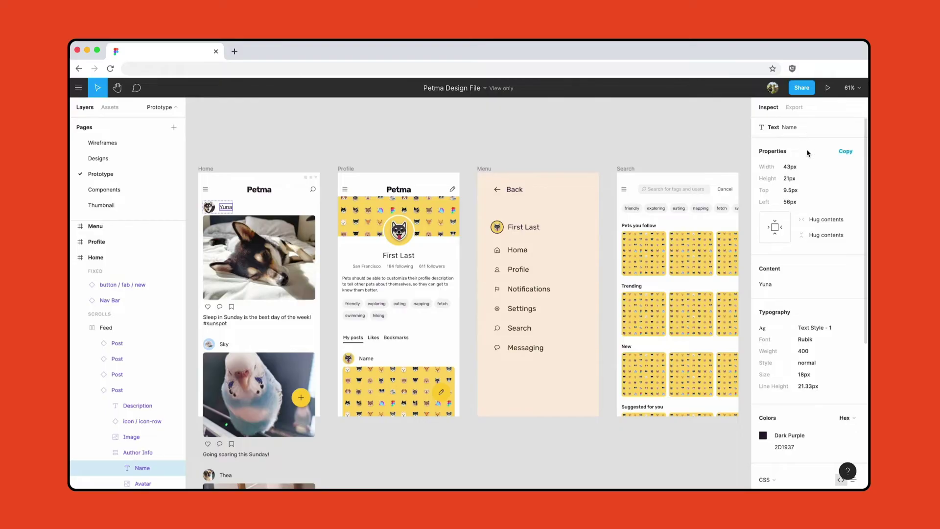
{"action": "scroll", "coordinate": [807, 154], "scroll_direction": "down", "scroll_amount": 5}
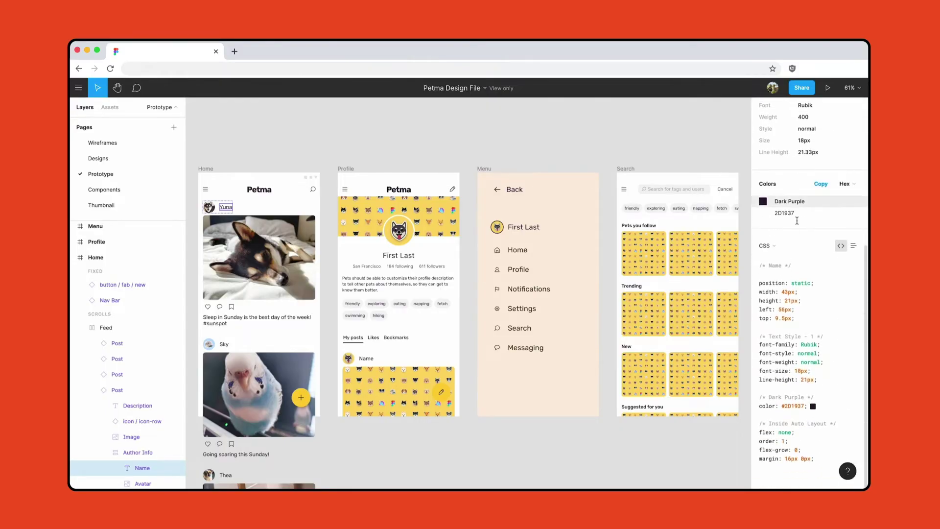
{"action": "scroll", "coordinate": [796, 244], "scroll_direction": "up", "scroll_amount": 5}
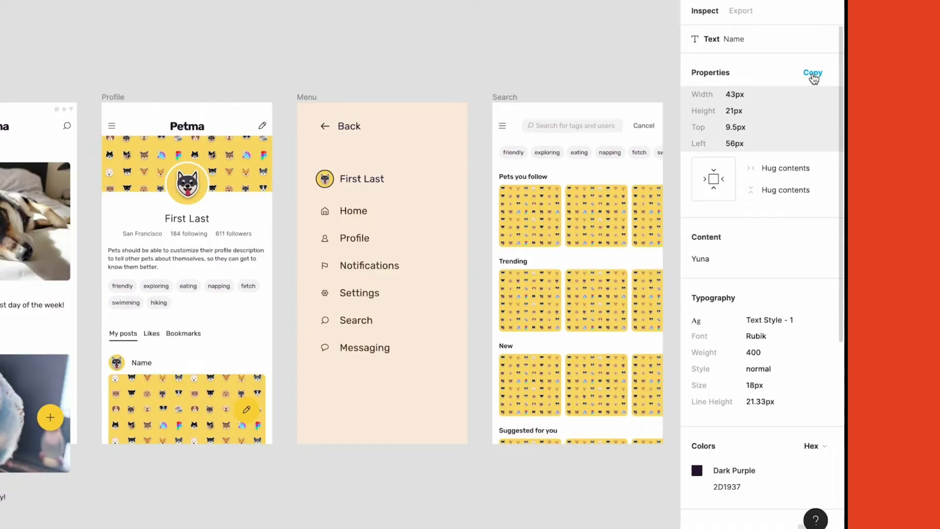
{"action": "left_click", "coordinate": [812, 74]}
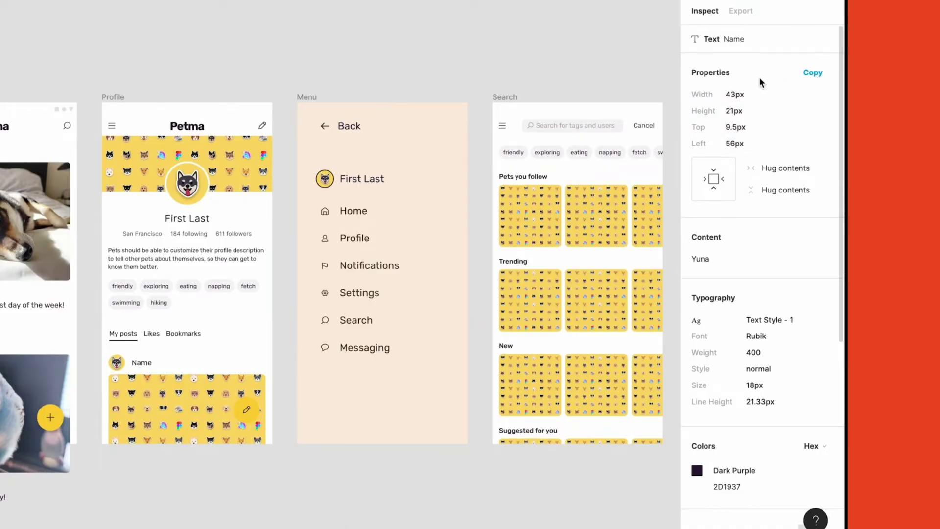
{"action": "scroll", "coordinate": [760, 82], "scroll_direction": "down", "scroll_amount": 10}
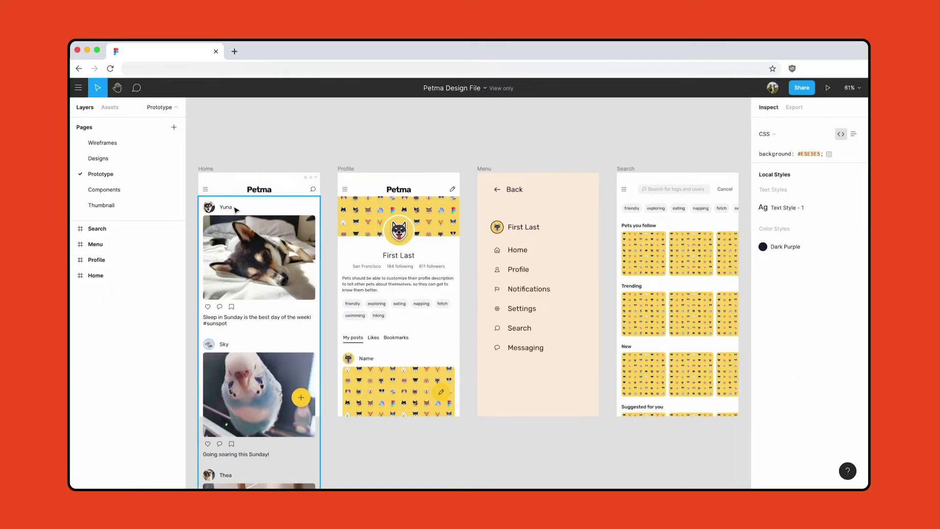
{"action": "left_click", "coordinate": [230, 210]}
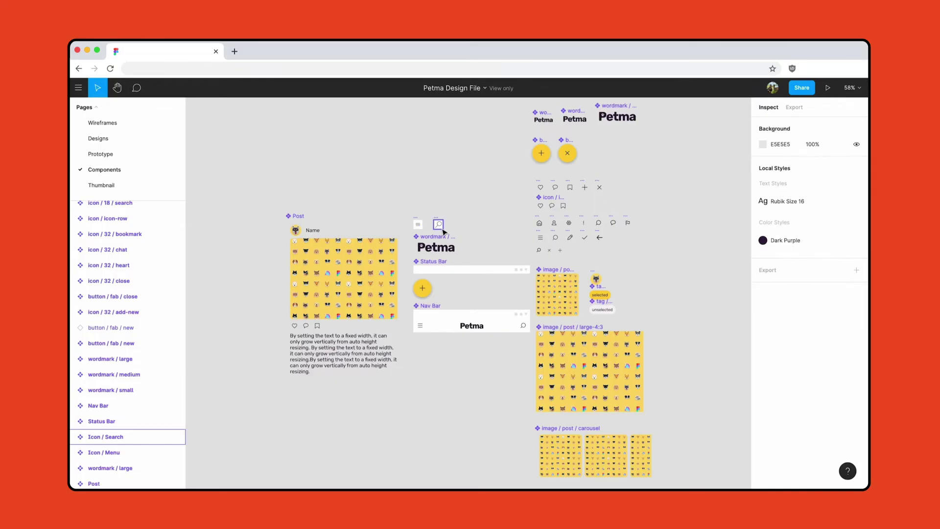
Step: Zoom to Icon / Search and add two export settings, the first at 1x PNG
{"action": "left_click", "coordinate": [443, 231]}
{"action": "key", "text": "shift+2"}
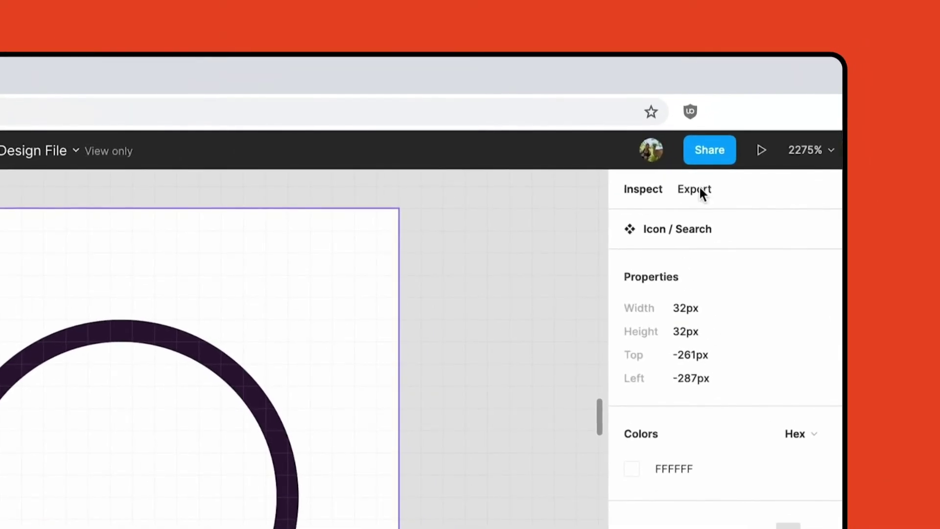
{"action": "left_click", "coordinate": [787, 117]}
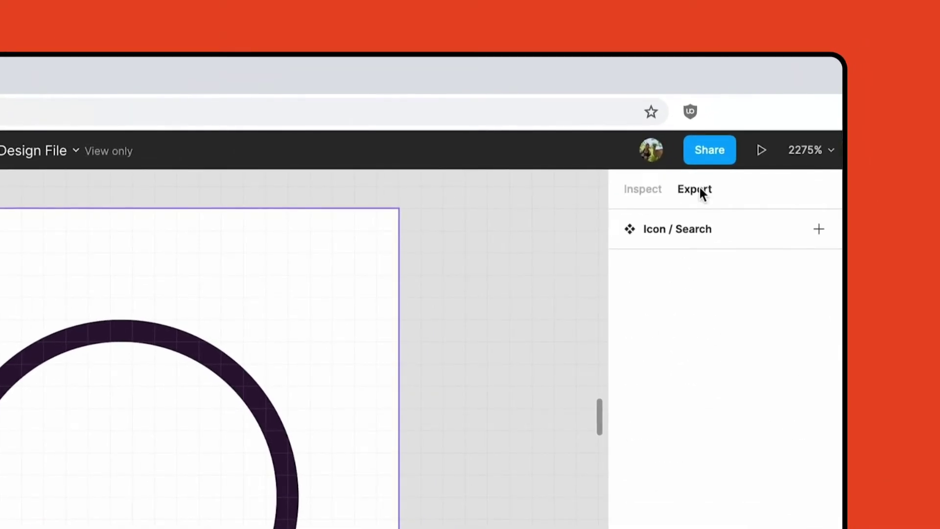
{"action": "left_click", "coordinate": [826, 233]}
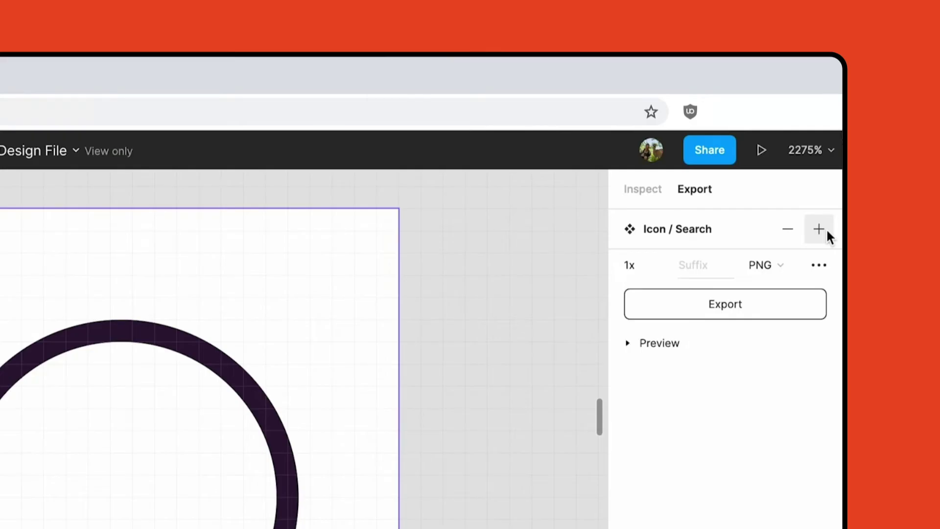
{"action": "left_click", "coordinate": [658, 265]}
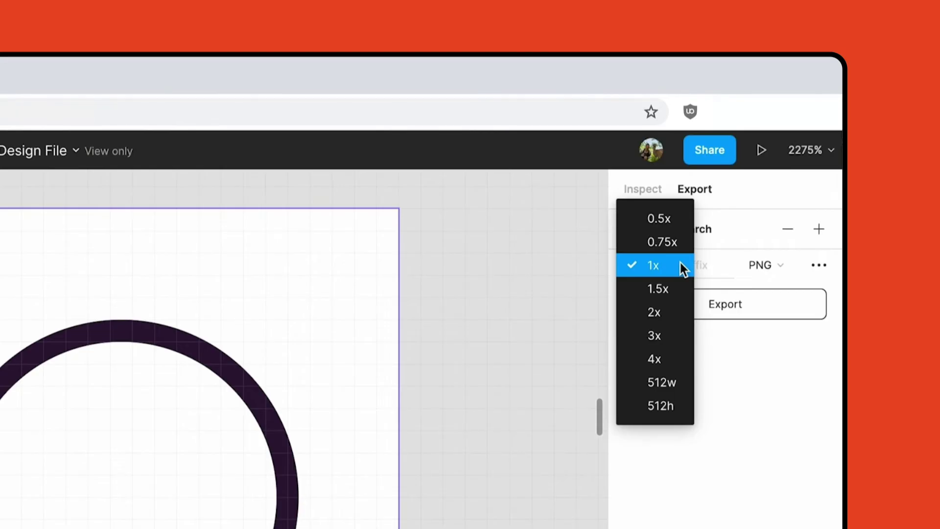
{"action": "left_click", "coordinate": [680, 263]}
{"action": "left_click", "coordinate": [816, 229]}
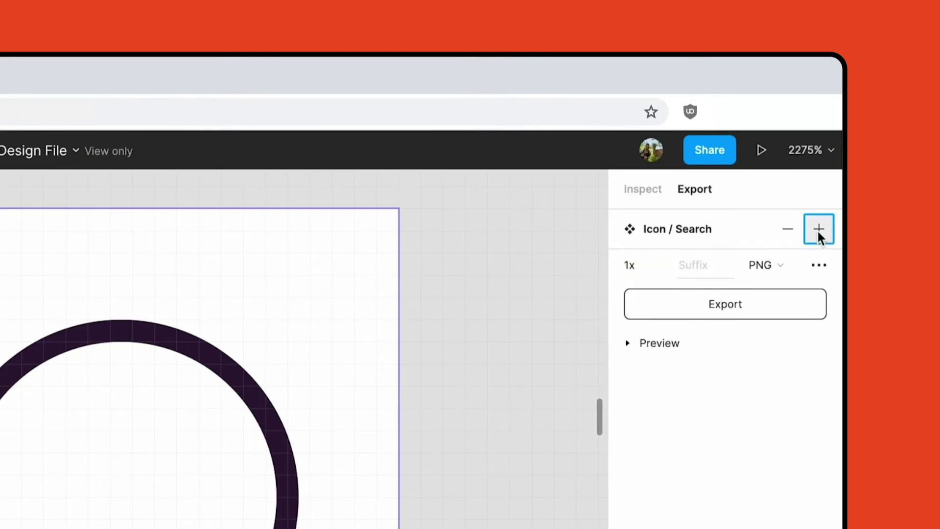
Step: Remove the 2x row, export the search icon as a 1x SVG, then open Share
{"action": "left_click", "coordinate": [788, 229]}
{"action": "left_click", "coordinate": [782, 264]}
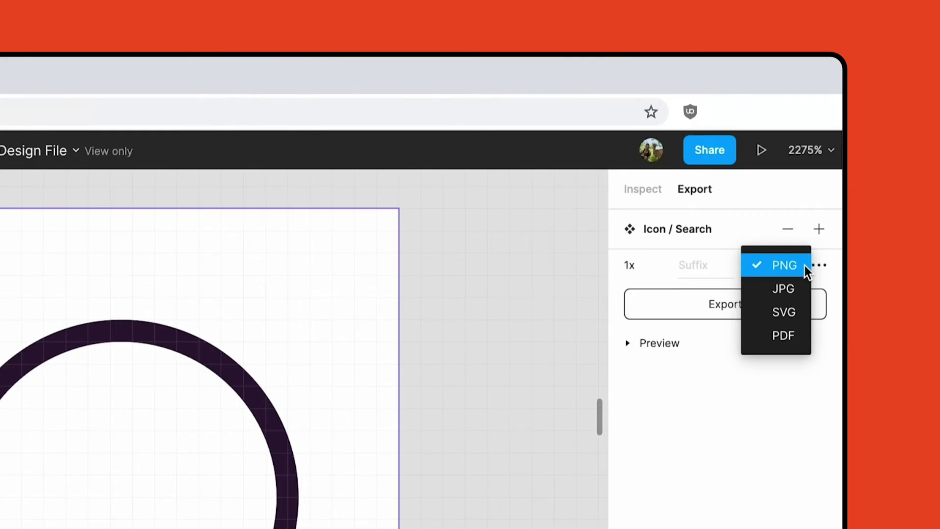
{"action": "left_click", "coordinate": [804, 310]}
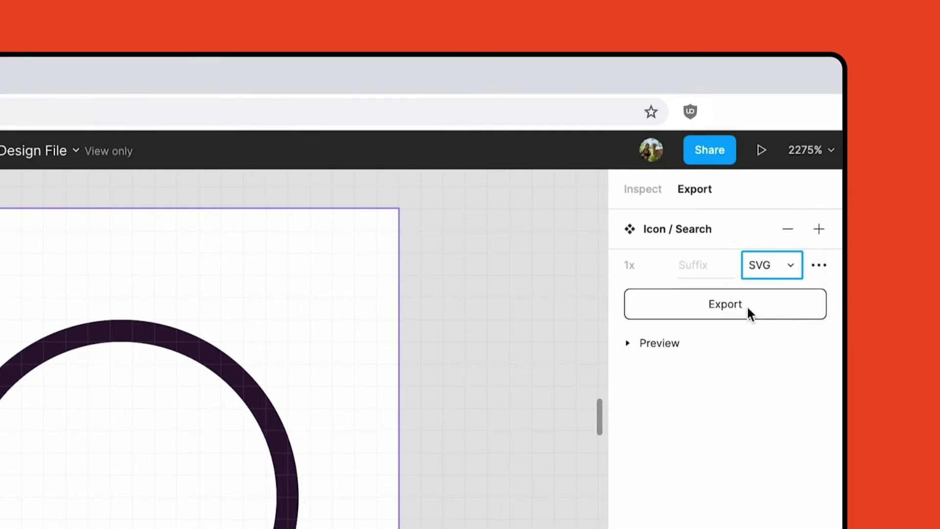
{"action": "left_click", "coordinate": [720, 305]}
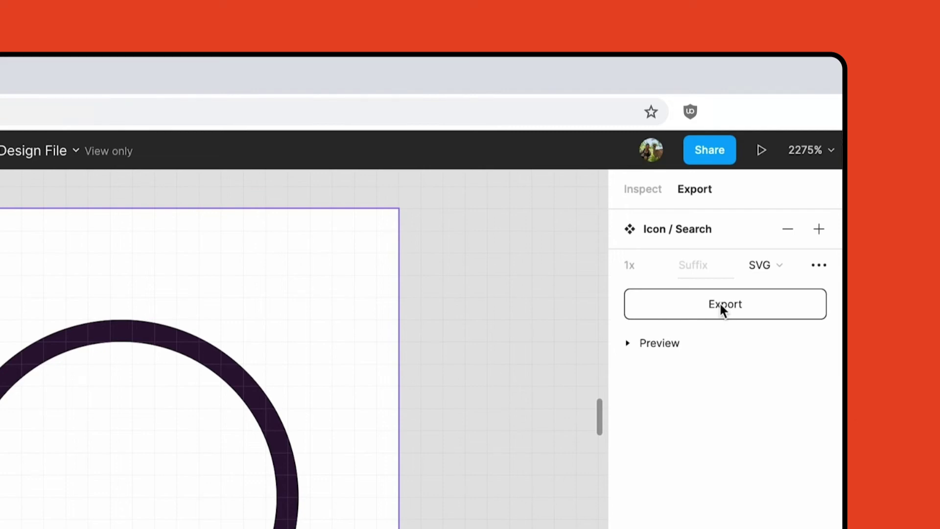
{"action": "left_click", "coordinate": [714, 159]}
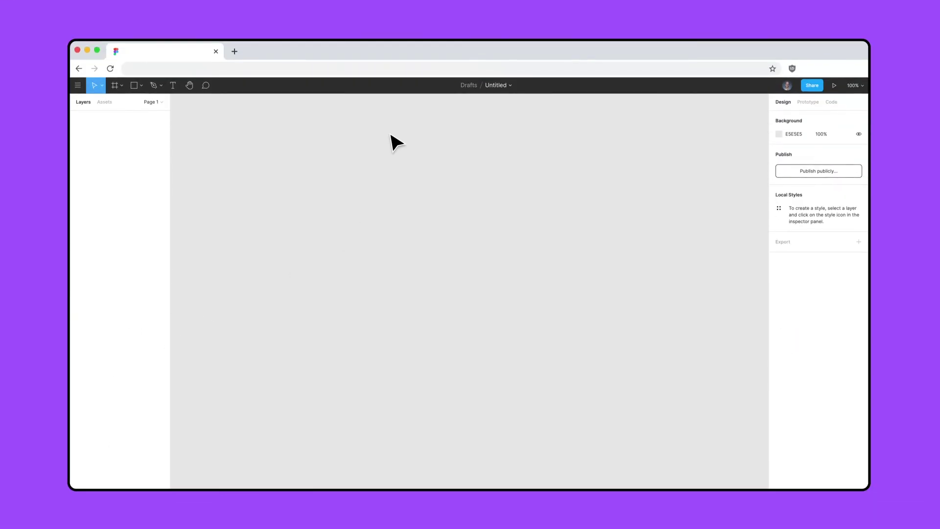
Step: Draw a screen-sized frame, link the search icon to screen three, and place the dog photo in screen one
{"action": "left_click_drag", "start_coordinate": [390, 134], "coordinate": [550, 455]}
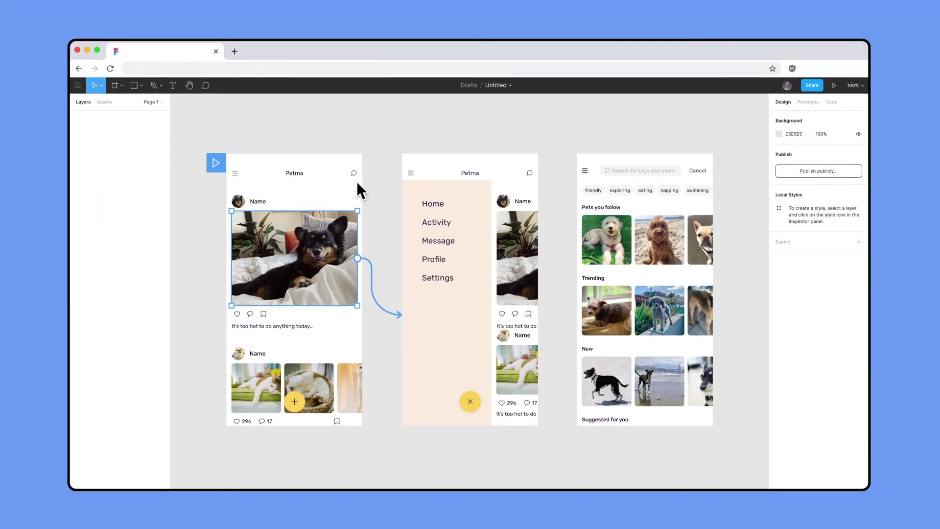
{"action": "left_click", "coordinate": [357, 172]}
{"action": "left_click_drag", "start_coordinate": [360, 173], "coordinate": [559, 314]}
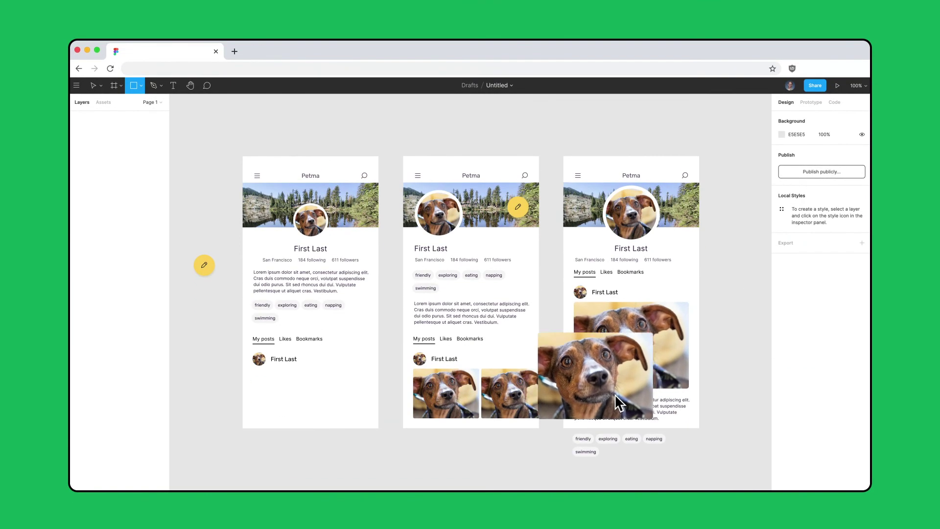
{"action": "left_click_drag", "start_coordinate": [618, 404], "coordinate": [332, 440]}
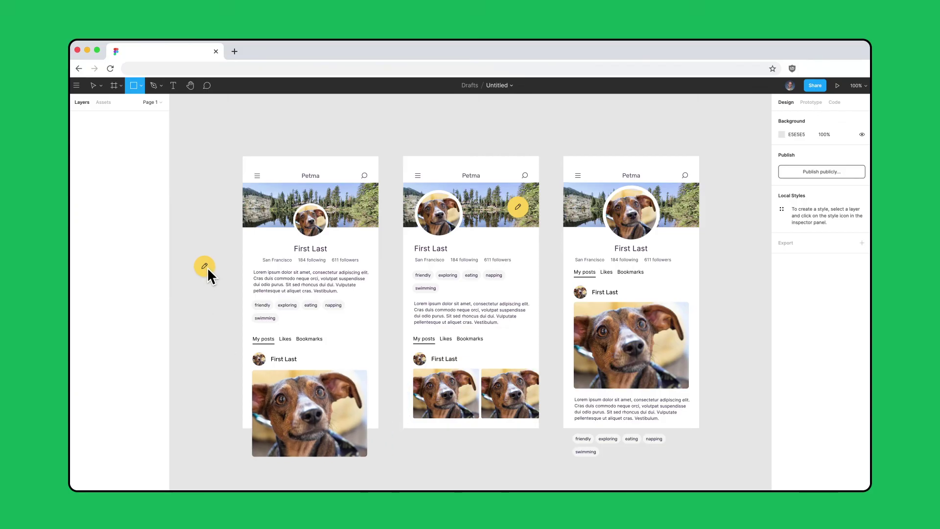
{"action": "left_click_drag", "start_coordinate": [346, 394], "coordinate": [354, 398]}
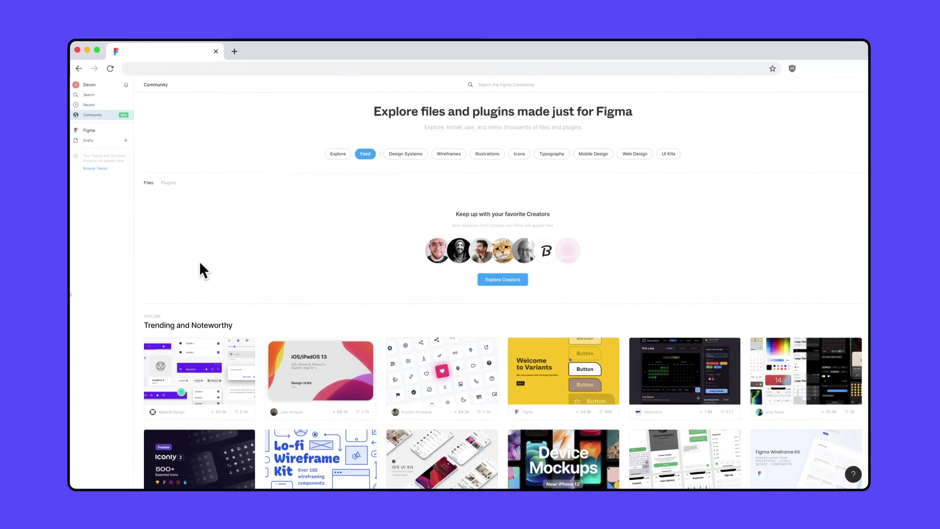
Step: Scroll the Community feed, then open the Help menu with help center, forum, tutorials and release notes
{"action": "scroll", "coordinate": [200, 264], "scroll_direction": "down", "scroll_amount": 5}
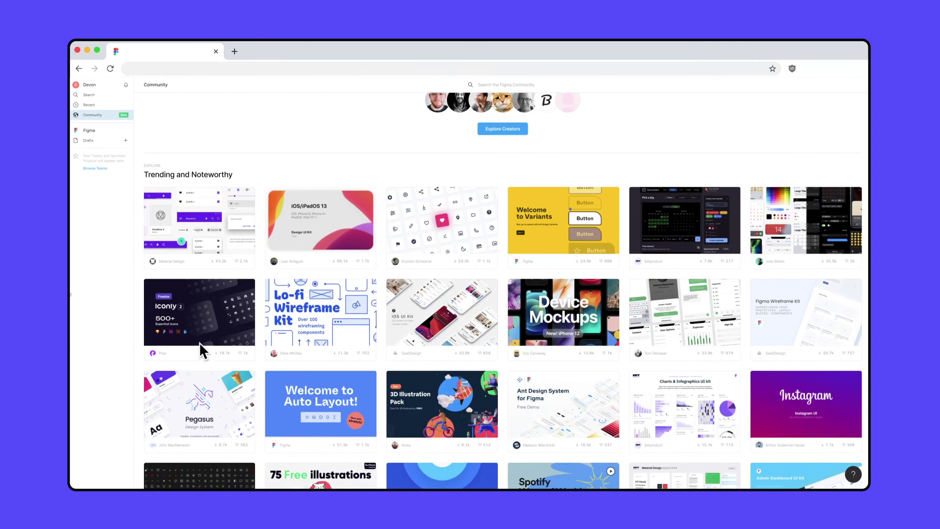
{"action": "scroll", "coordinate": [200, 325], "scroll_direction": "down", "scroll_amount": 6}
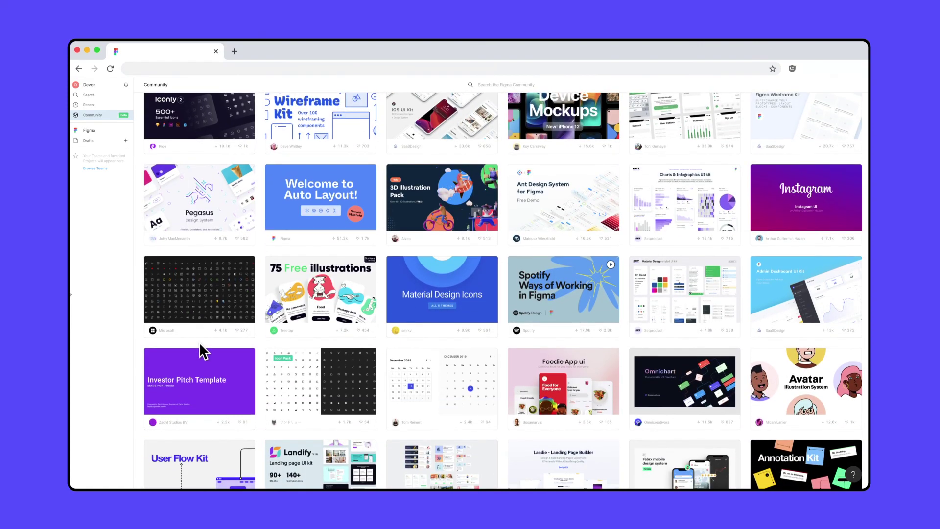
{"action": "scroll", "coordinate": [201, 343], "scroll_direction": "down", "scroll_amount": 8}
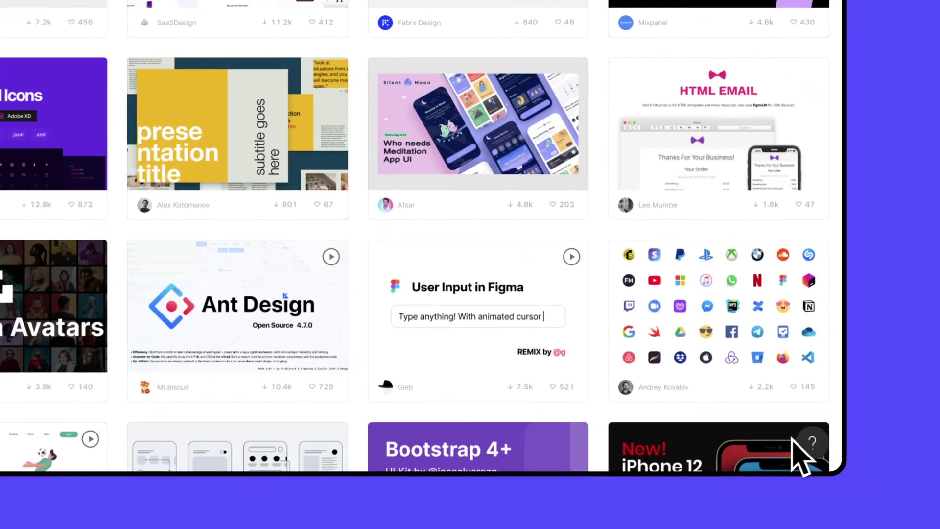
{"action": "left_click", "coordinate": [852, 472]}
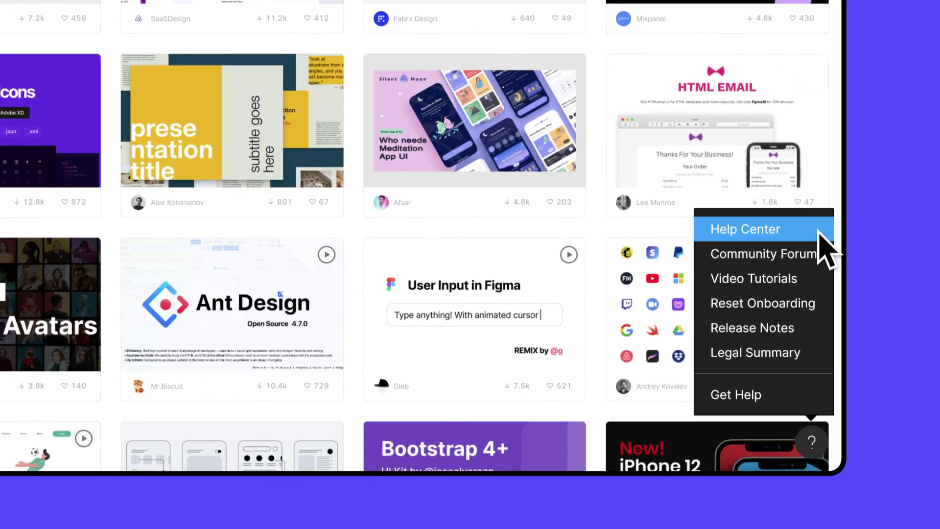